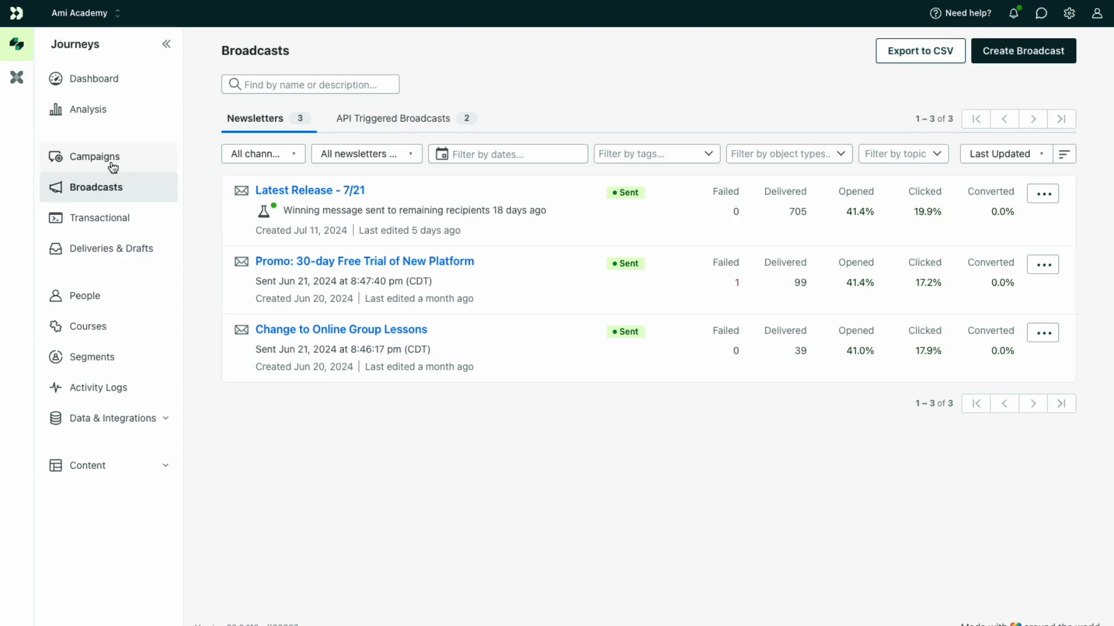
# Create a new Newsletter-type broadcast named 'August Newsletter' from the Broadcasts list
pyautogui.click(126, 203)
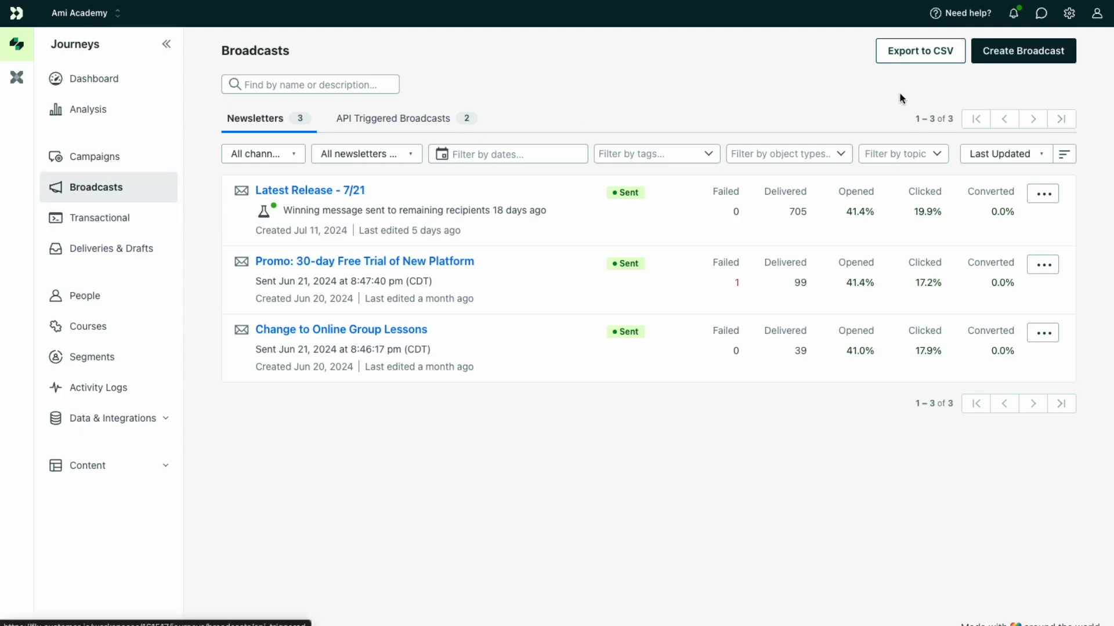
pyautogui.click(1036, 63)
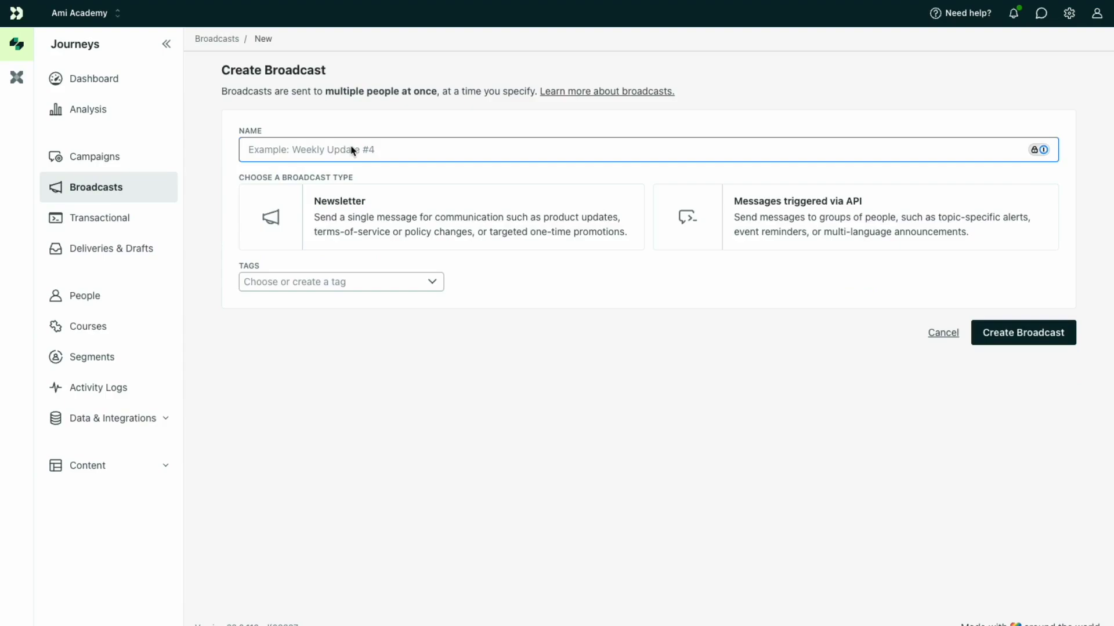
pyautogui.write('August Newsletter')
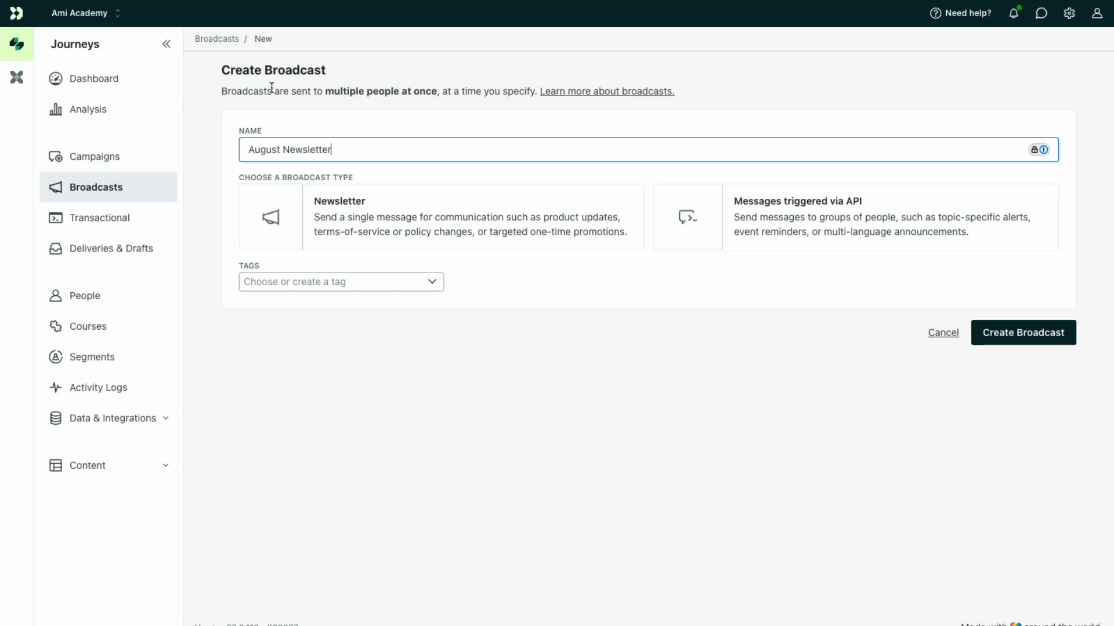
pyautogui.click(391, 207)
pyautogui.click(999, 325)
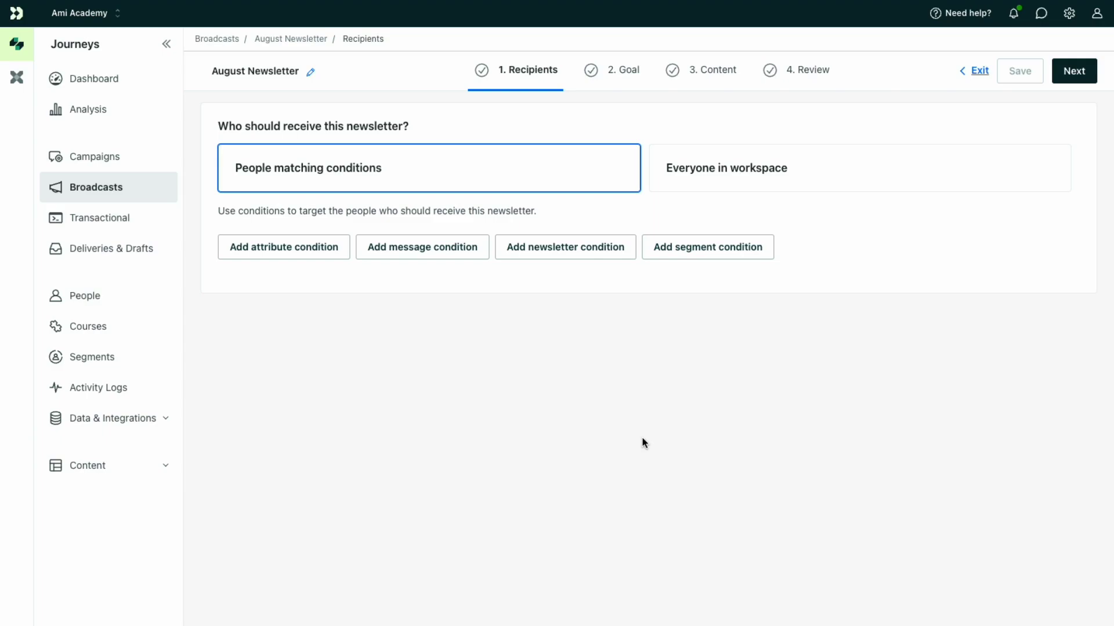
# Add a recipient condition for the 'Active last 90 days' segment, matching 6,683 people
pyautogui.click(729, 258)
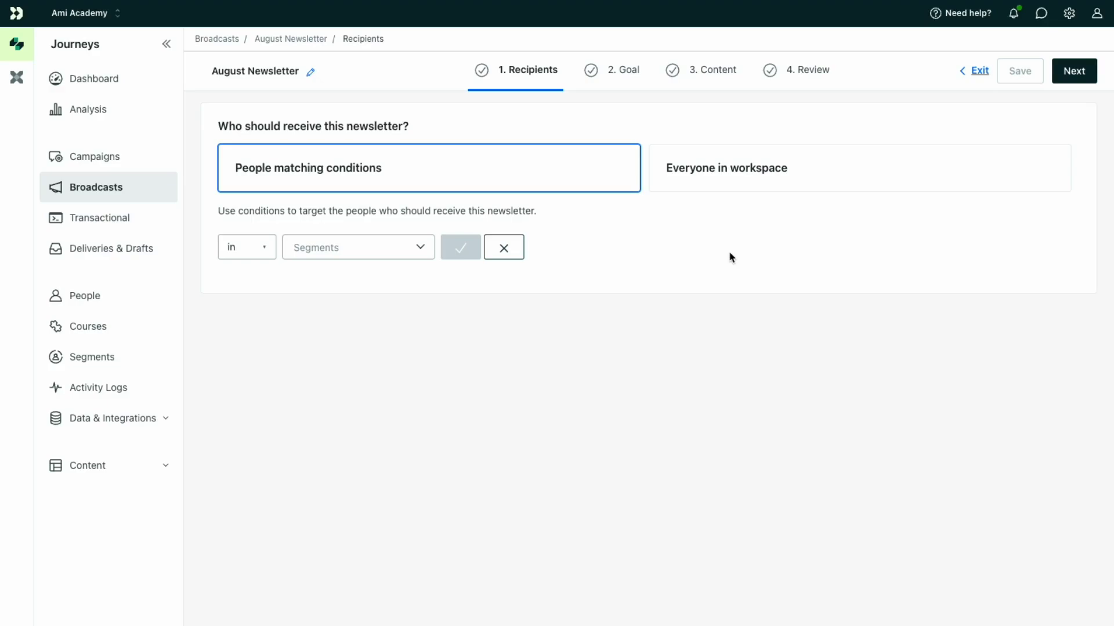
pyautogui.click(308, 249)
pyautogui.scroll(-3, 359, 413)
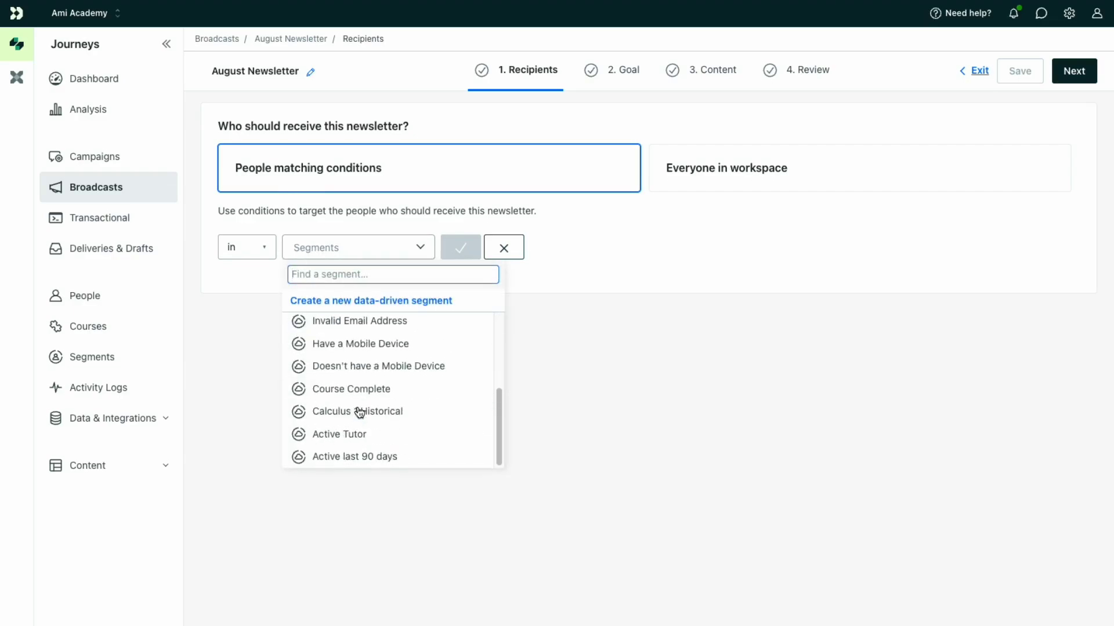
pyautogui.click(354, 458)
pyautogui.click(496, 245)
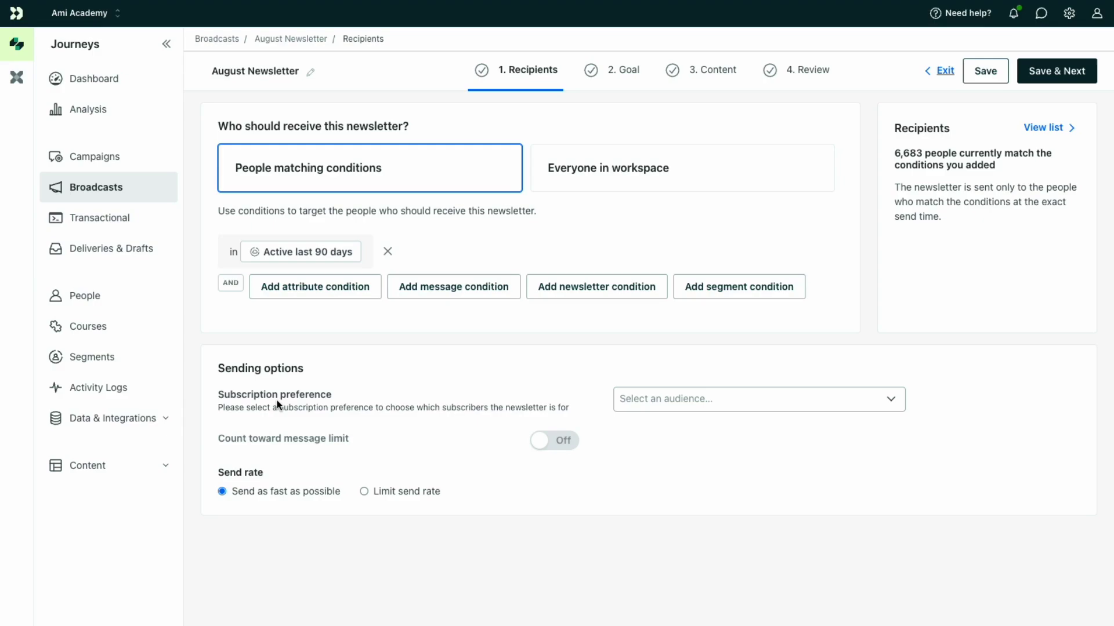
# Set the subscription preference under Sending options to Product Updates
pyautogui.click(662, 401)
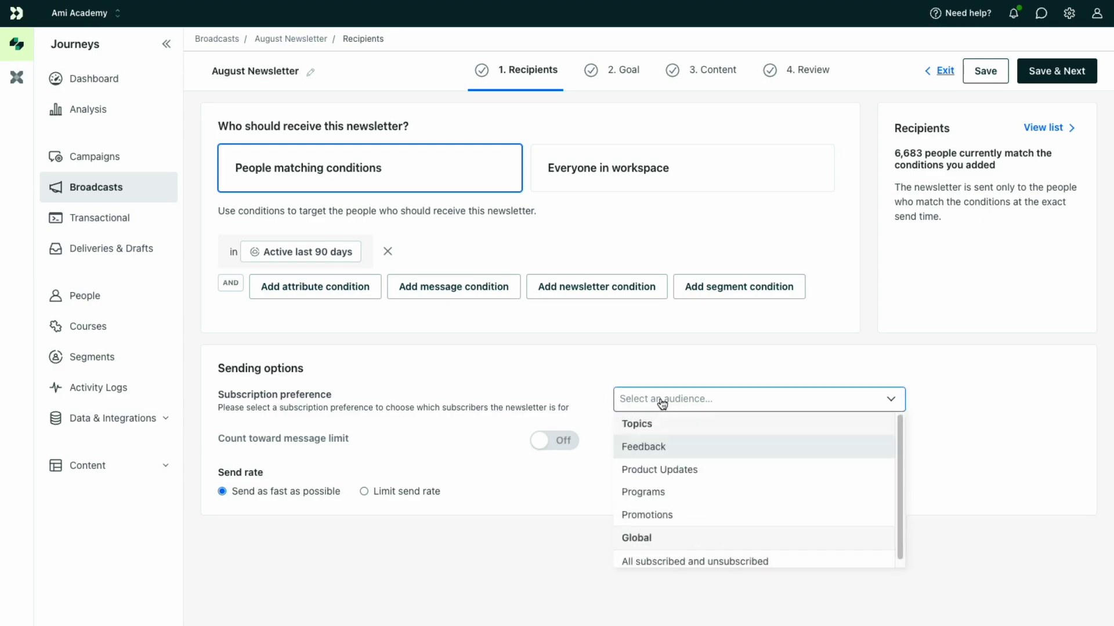
pyautogui.click(673, 478)
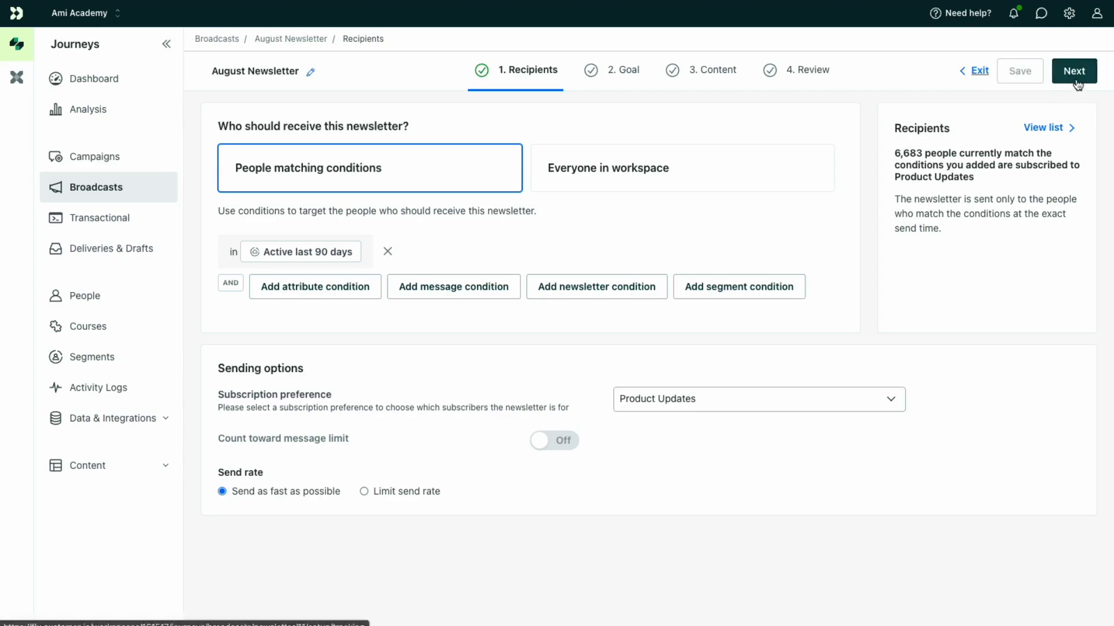
# Save recipients and set the goal to people who perform the assign_holdout_test event
pyautogui.click(1073, 76)
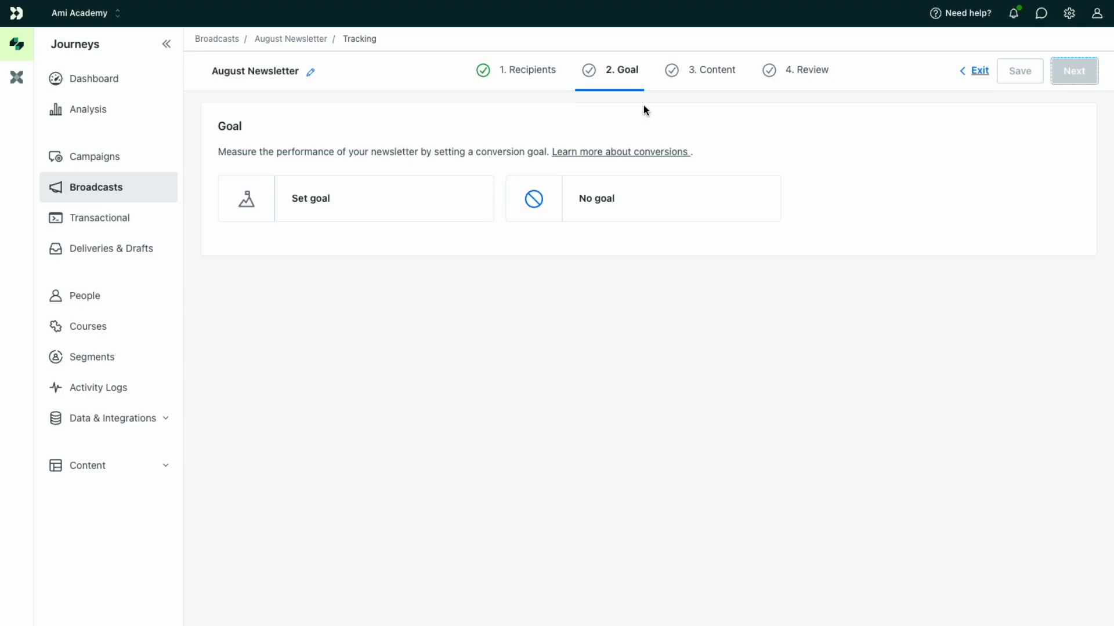
pyautogui.click(457, 209)
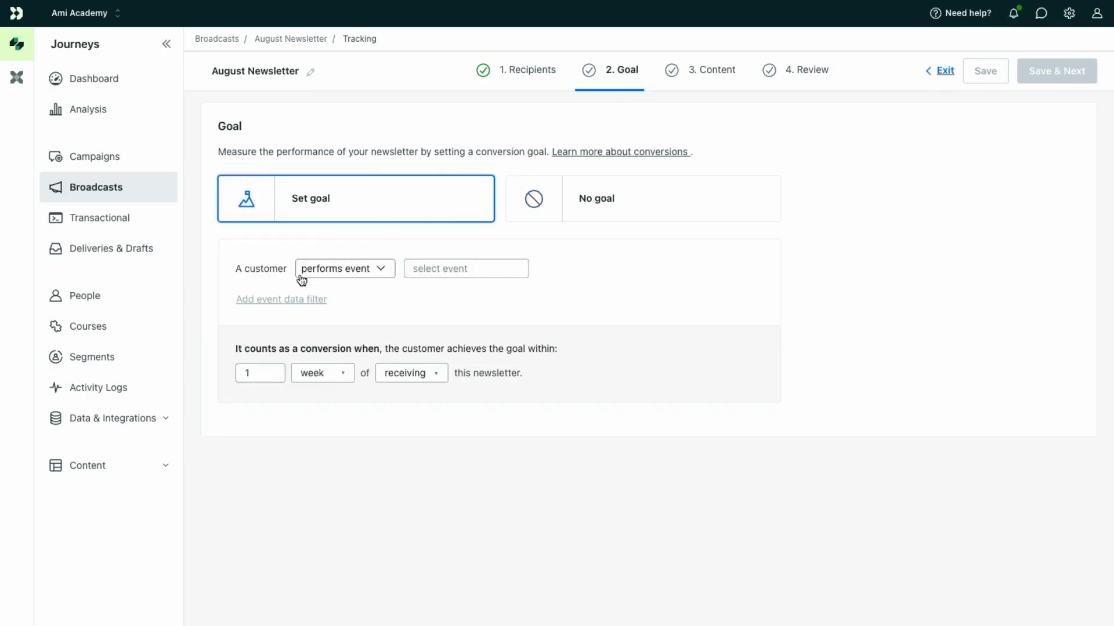
pyautogui.click(434, 269)
pyautogui.write('as')
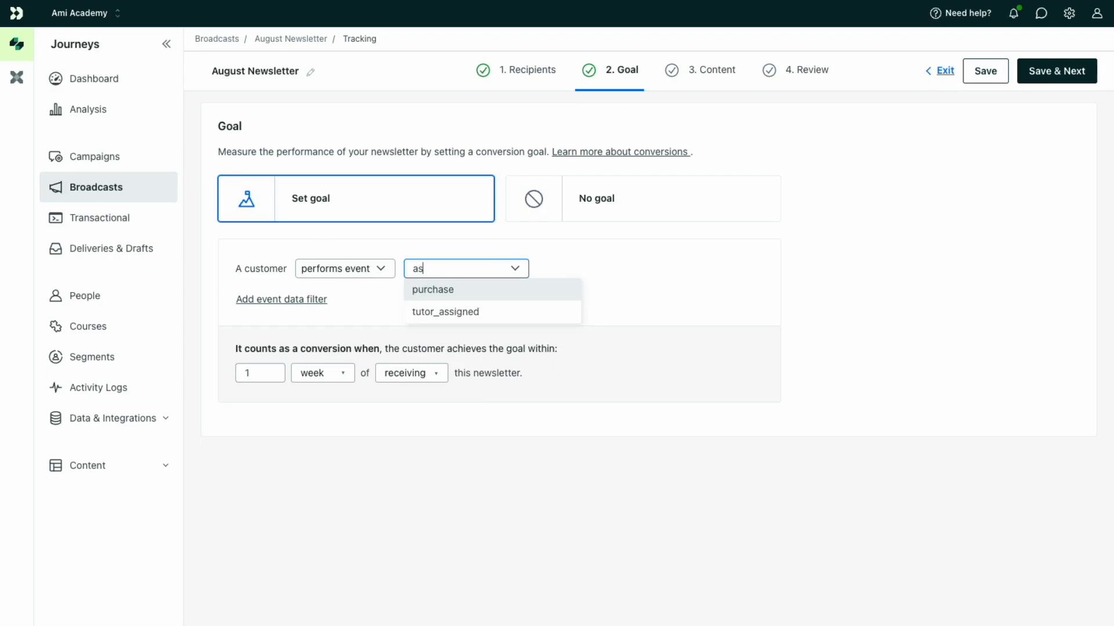
pyautogui.write('sign_hol')
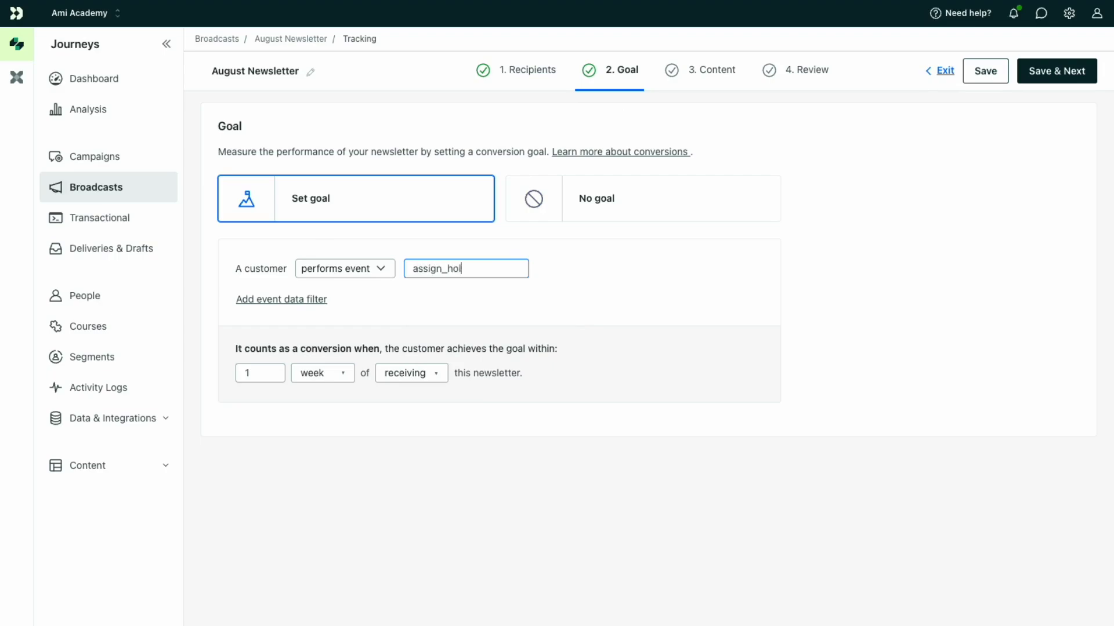
pyautogui.write('dout_test')
pyautogui.click(370, 272)
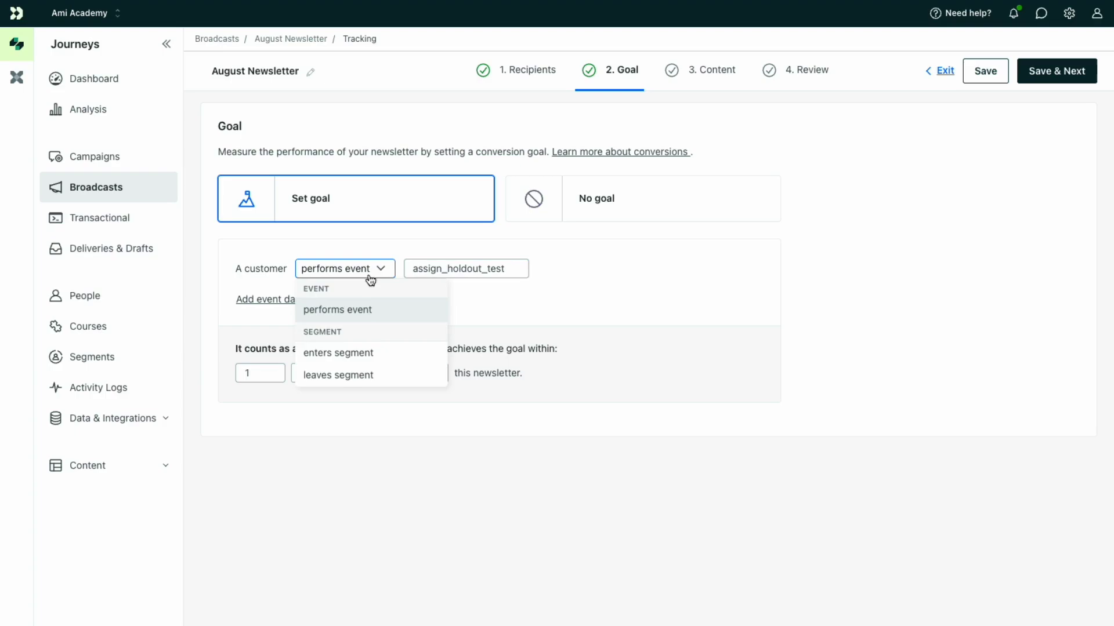
pyautogui.click(478, 316)
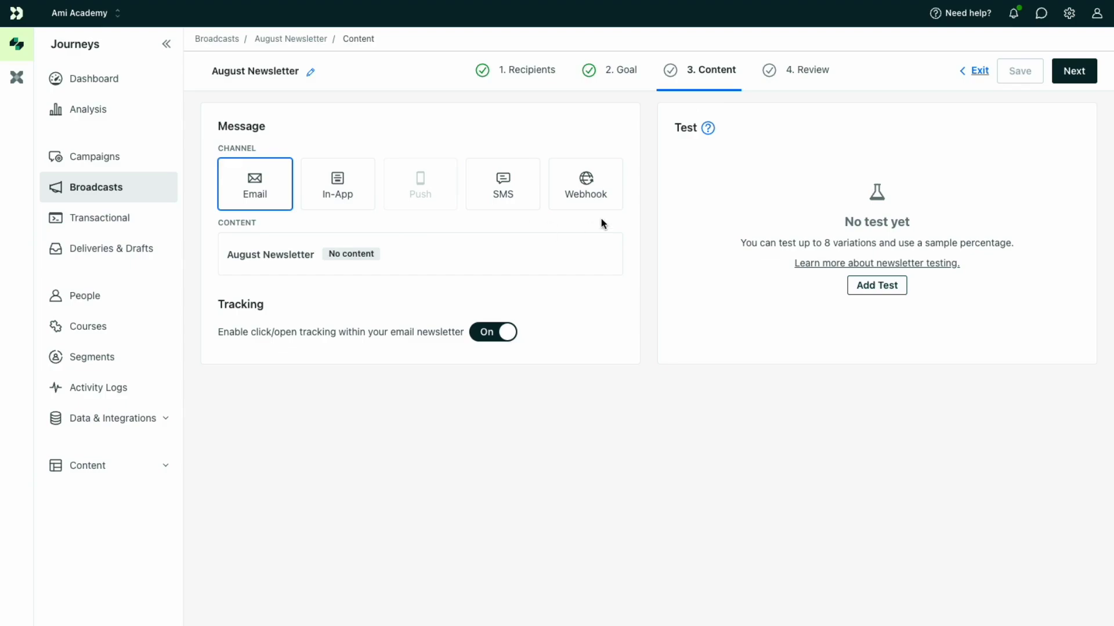
# Create the newsletter email from the existing Email 2 drag-and-drop design
pyautogui.click(283, 254)
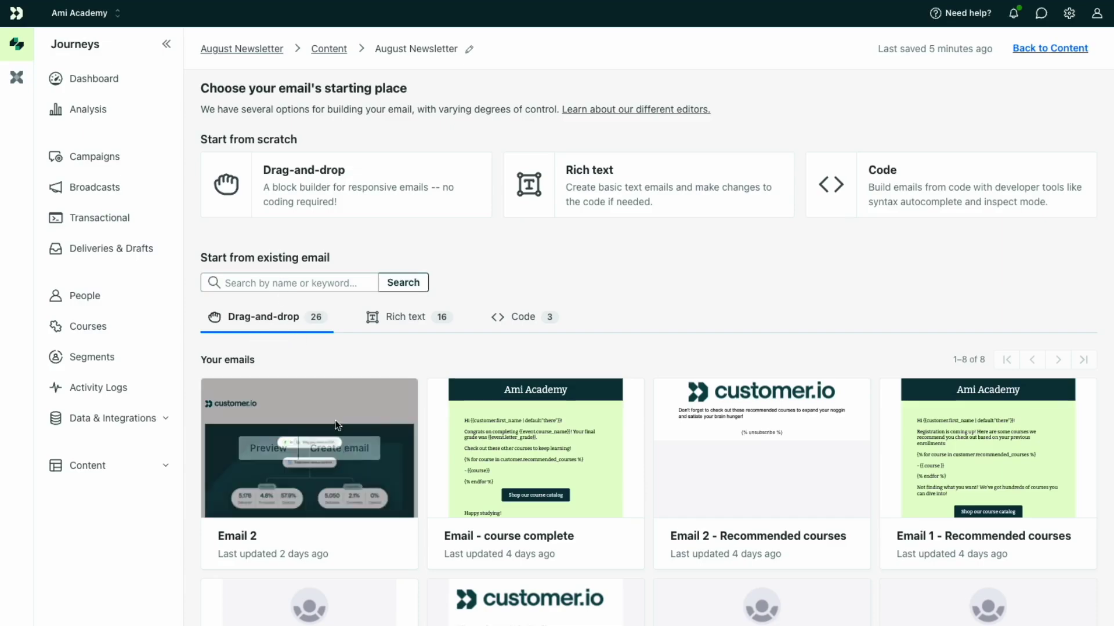
pyautogui.click(339, 448)
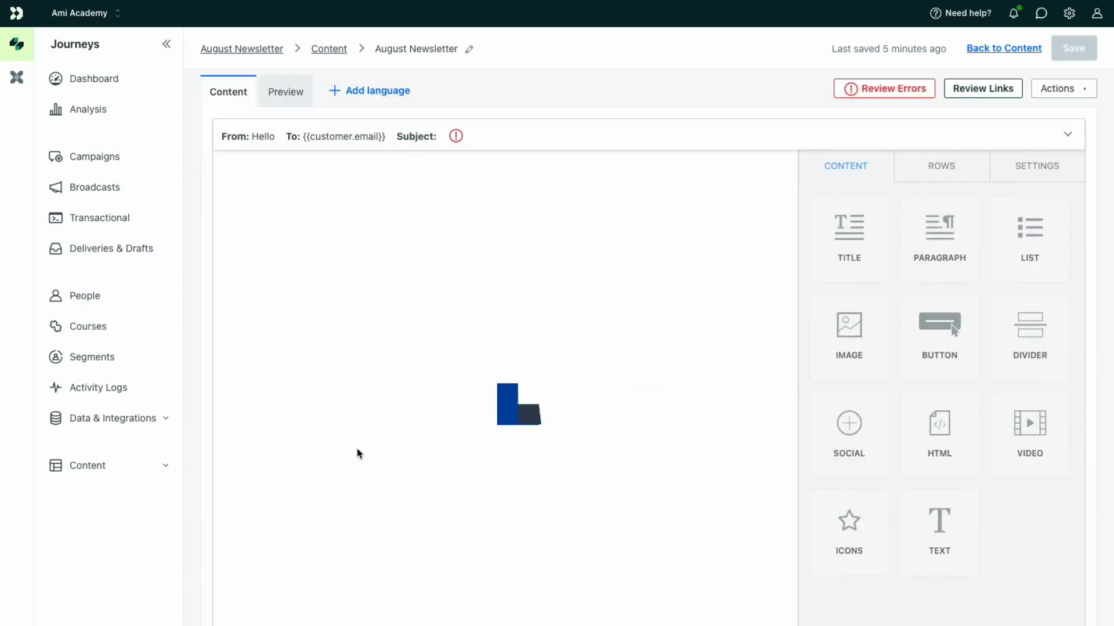
# Paste the subject 'Holdout tests: the truest way to measure impact', save the email, and return to Content
pyautogui.click(479, 139)
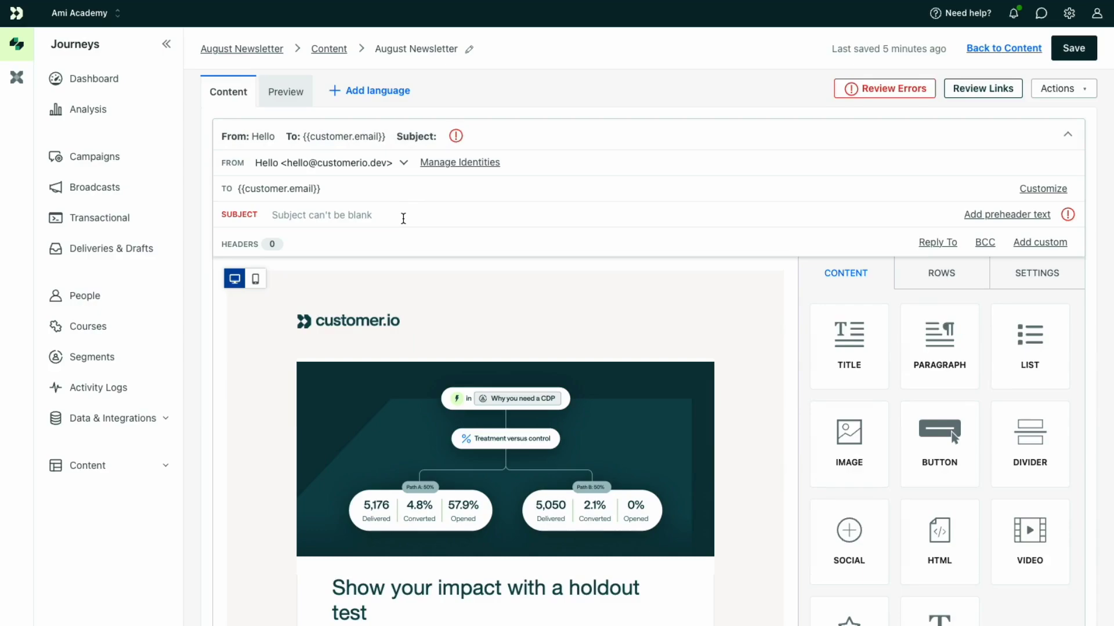
pyautogui.write('Holdout tests: the truest way to measure impact')
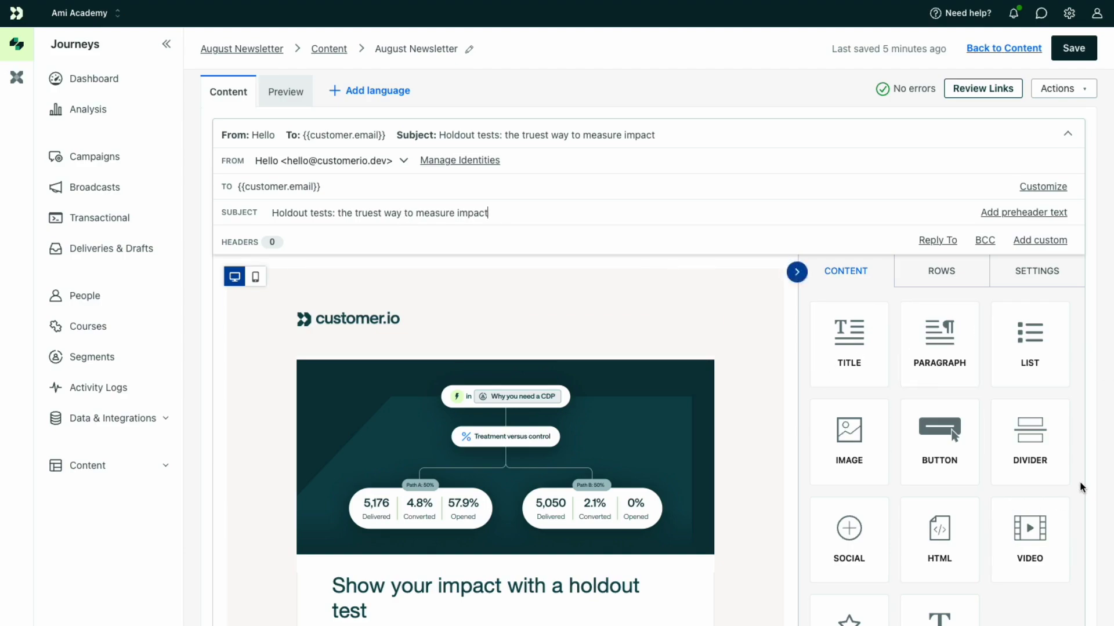
pyautogui.click(1040, 272)
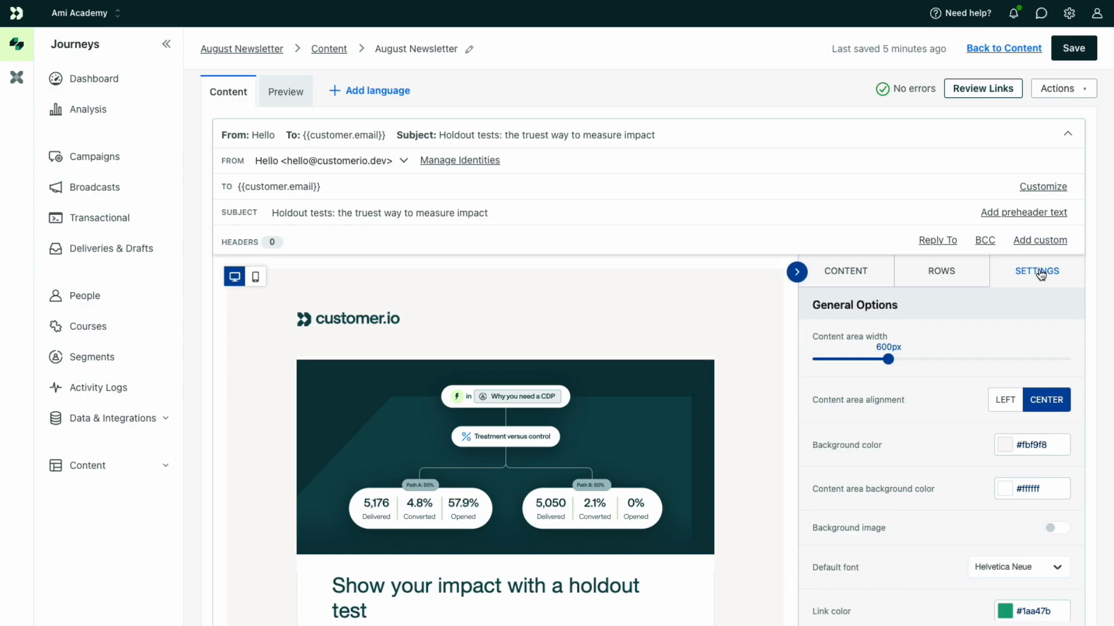
pyautogui.click(1082, 93)
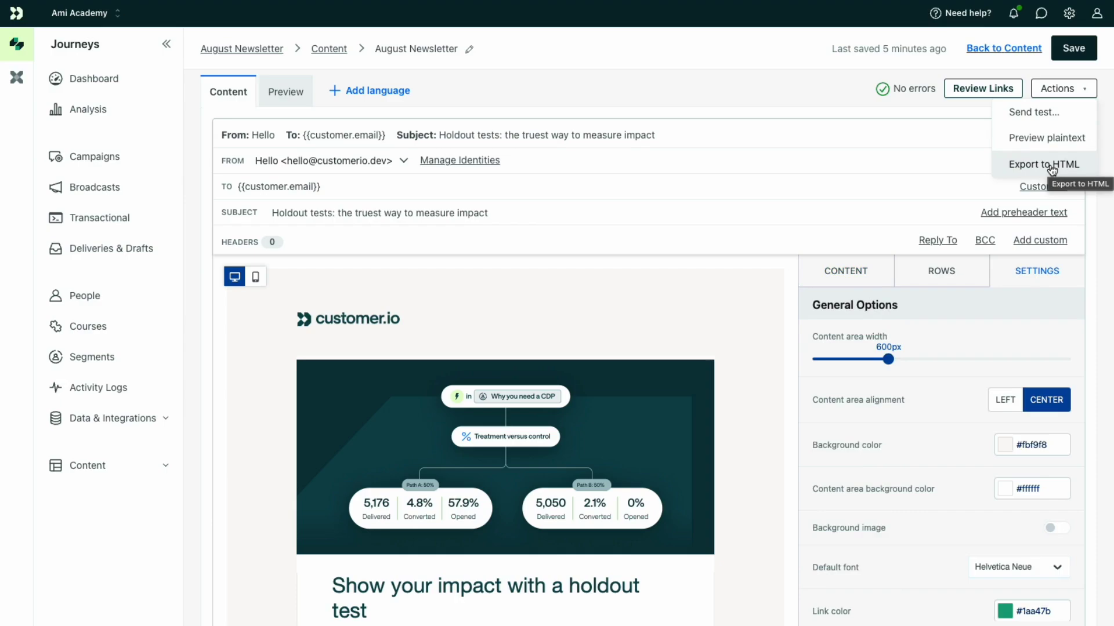
pyautogui.click(1073, 49)
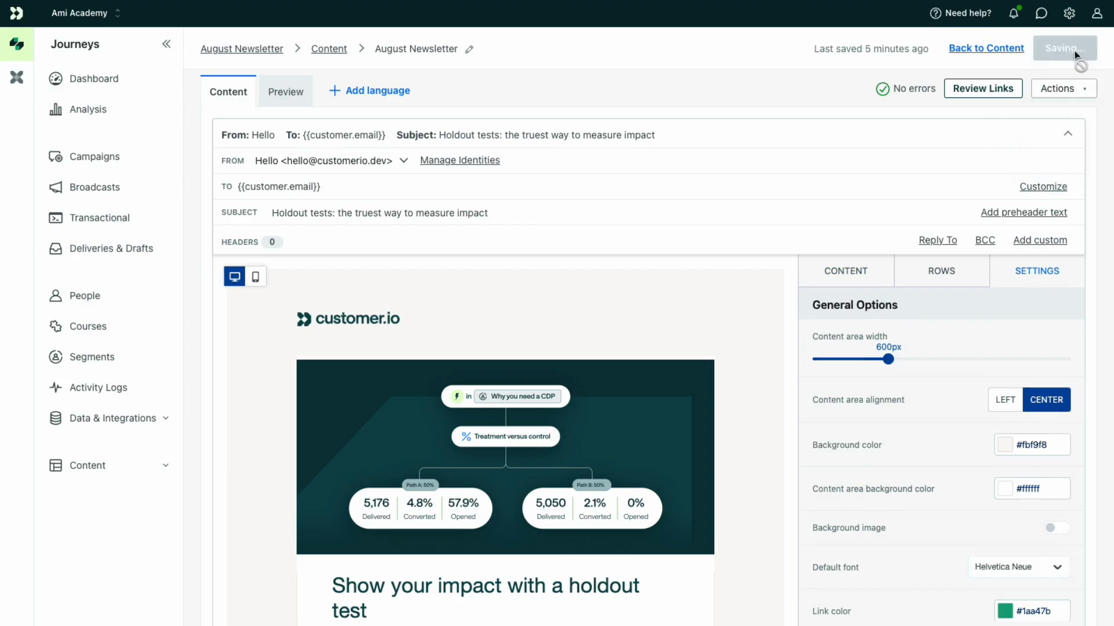
pyautogui.click(1027, 47)
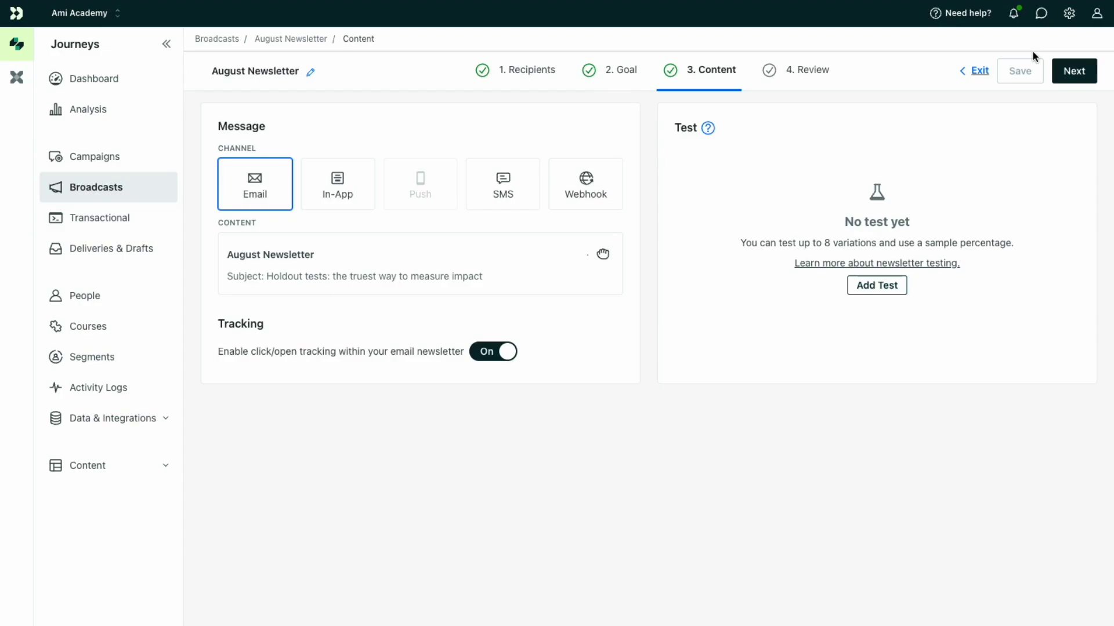
# Start an A/B test and add a second variation B, splitting recipients 50/50
pyautogui.click(891, 288)
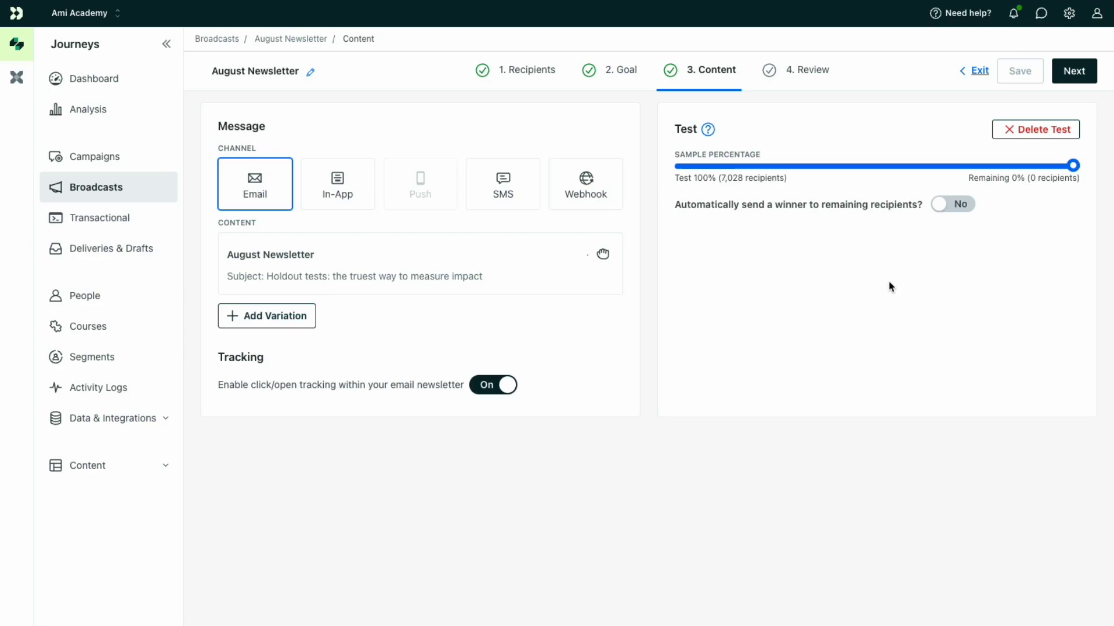
pyautogui.click(270, 315)
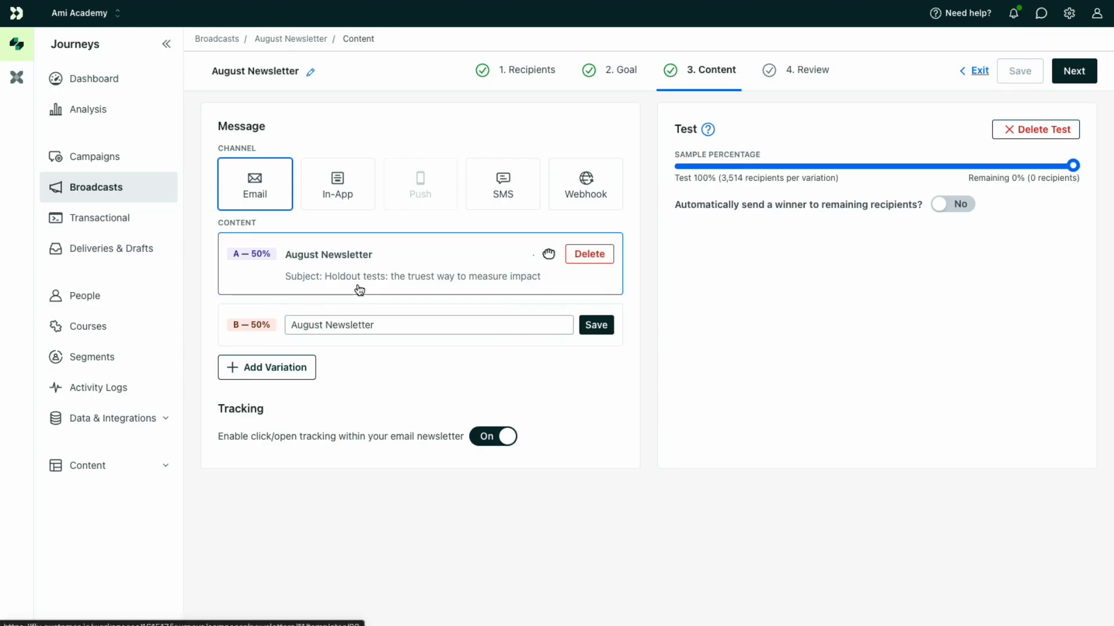
# Save variation B and replace its subject with 'Product updates: create a holdout test to measure impact'
pyautogui.click(540, 326)
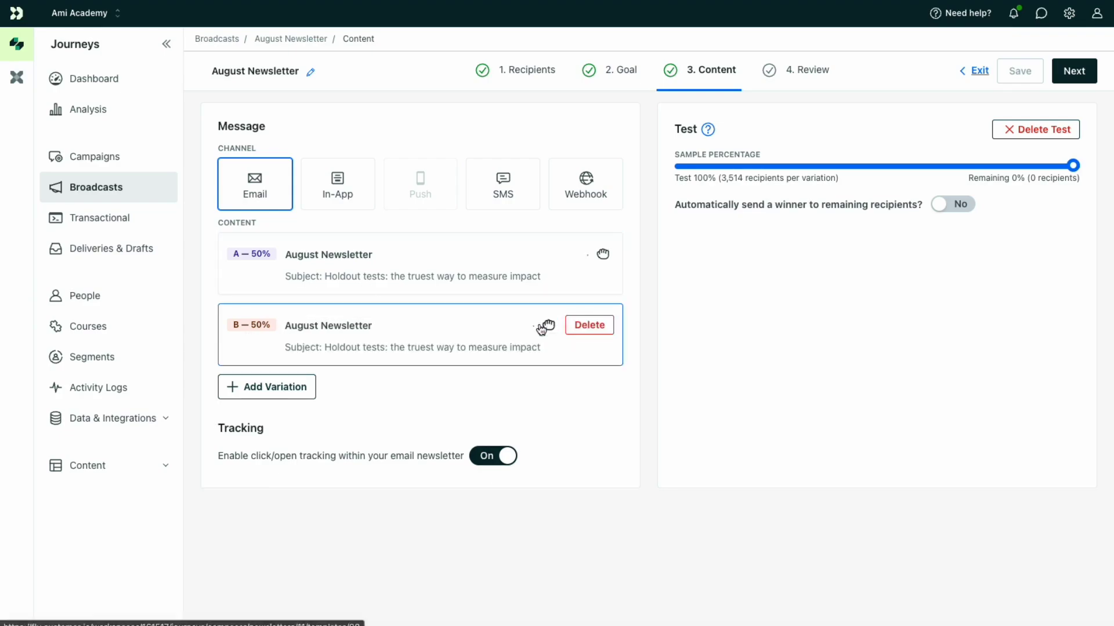
pyautogui.click(409, 340)
pyautogui.click(622, 139)
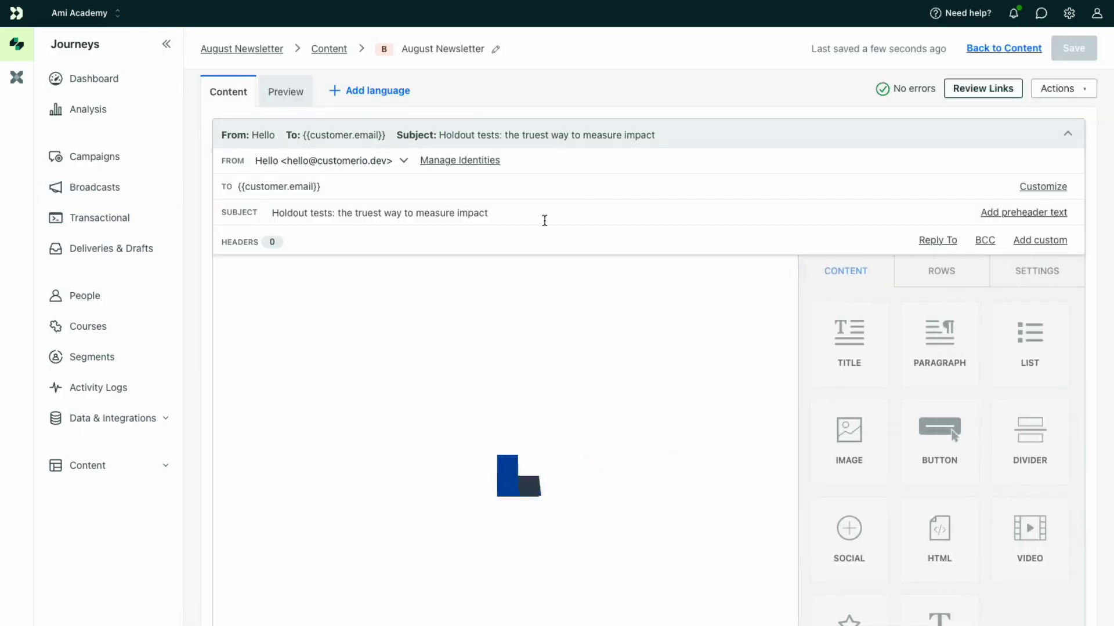
pyautogui.tripleClick(500, 215)
pyautogui.press('BackSpace')
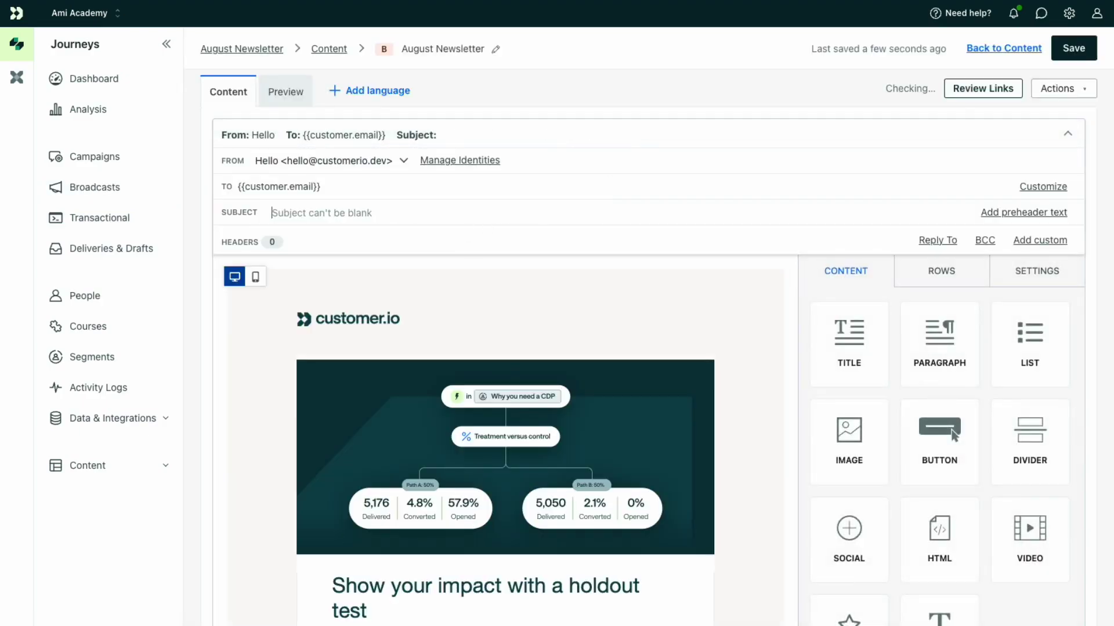
pyautogui.write('Product updates: create a holdout test to measure impact')
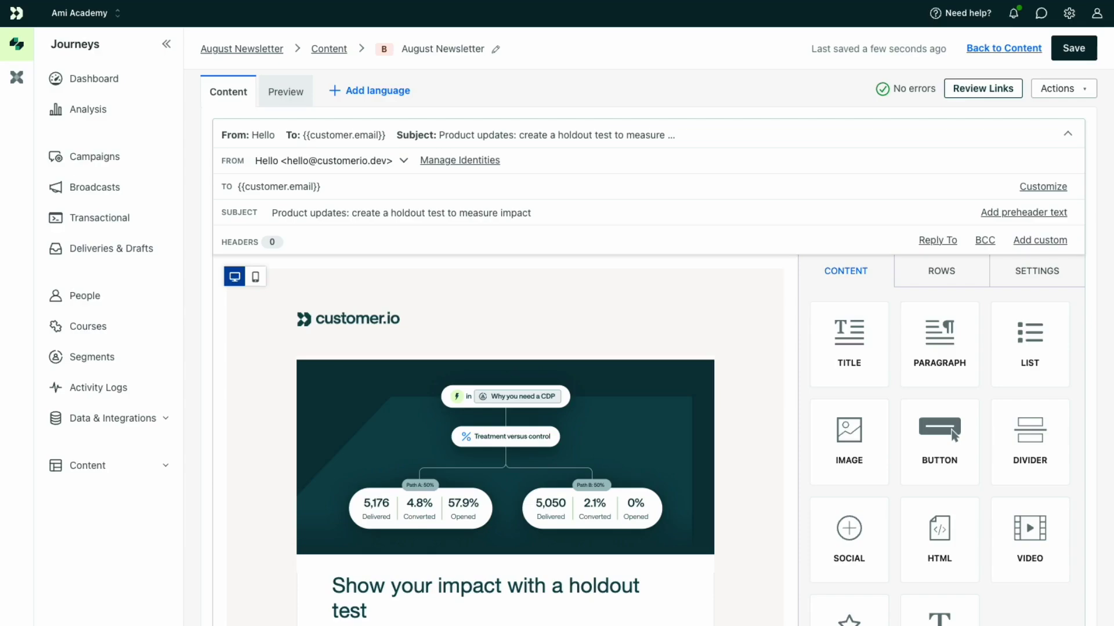
pyautogui.click(1064, 51)
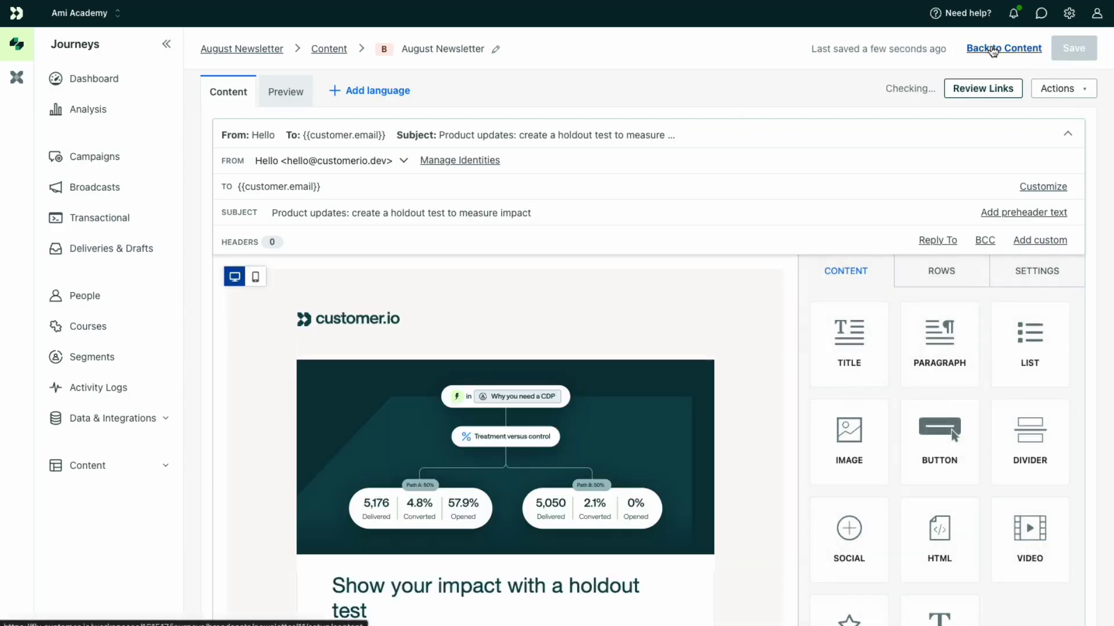
pyautogui.click(990, 49)
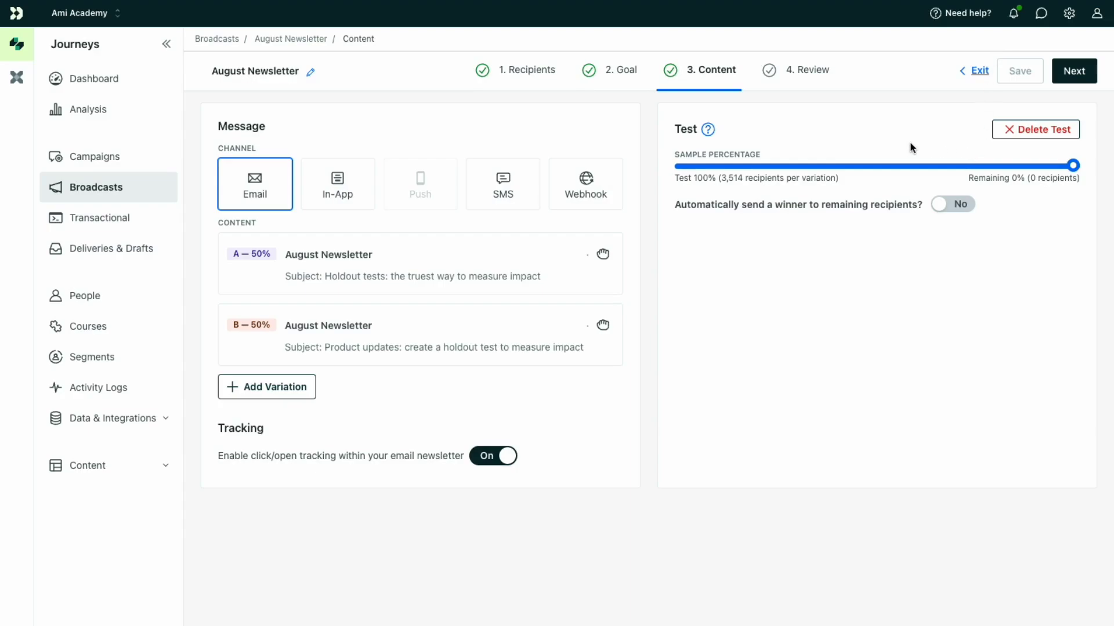
# Lower the A/B test sample to 20% of recipients, 703 per variation
pyautogui.moveTo(1073, 166); pyautogui.dragTo(757, 170)
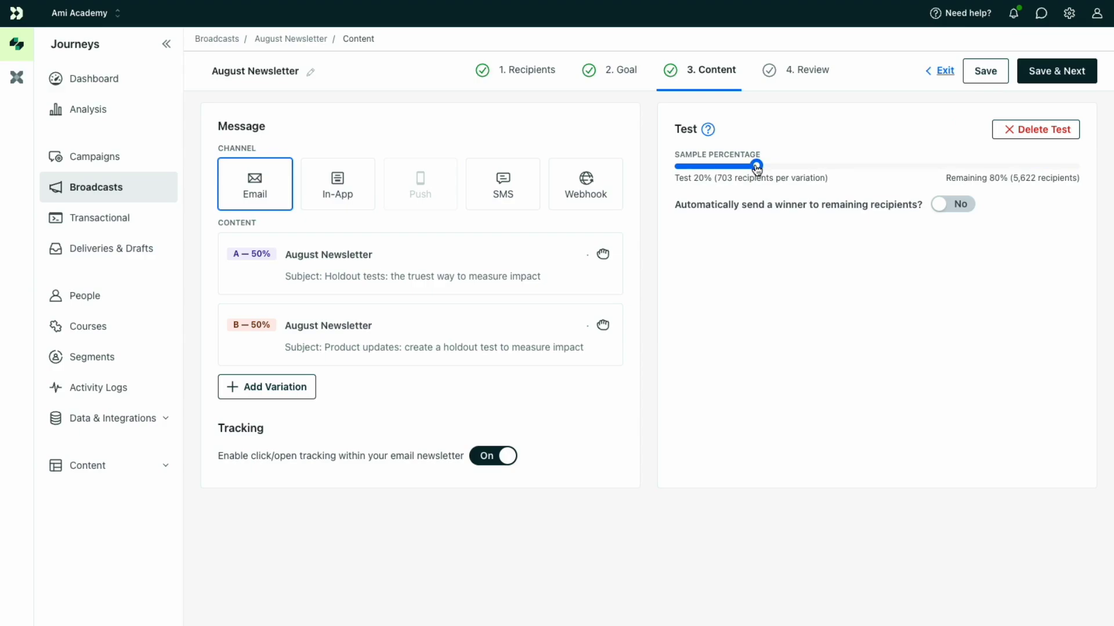
pyautogui.moveTo(757, 168); pyautogui.dragTo(757, 169)
# Turn on auto-sending the winner, judged by open rate after 1 day
pyautogui.click(949, 205)
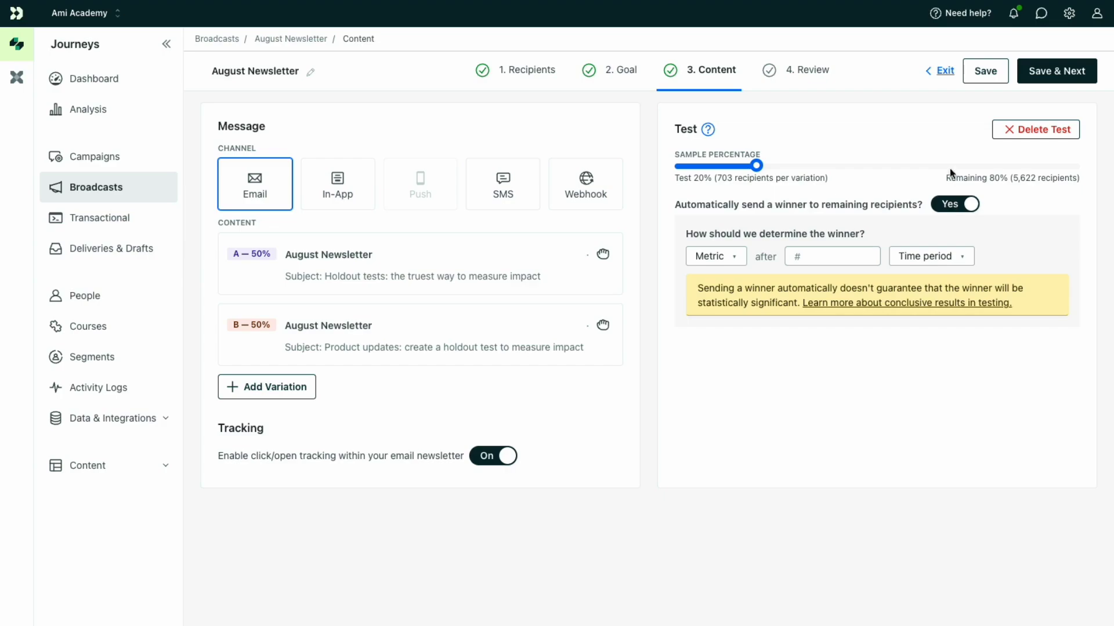
pyautogui.click(721, 255)
pyautogui.click(722, 304)
pyautogui.click(829, 256)
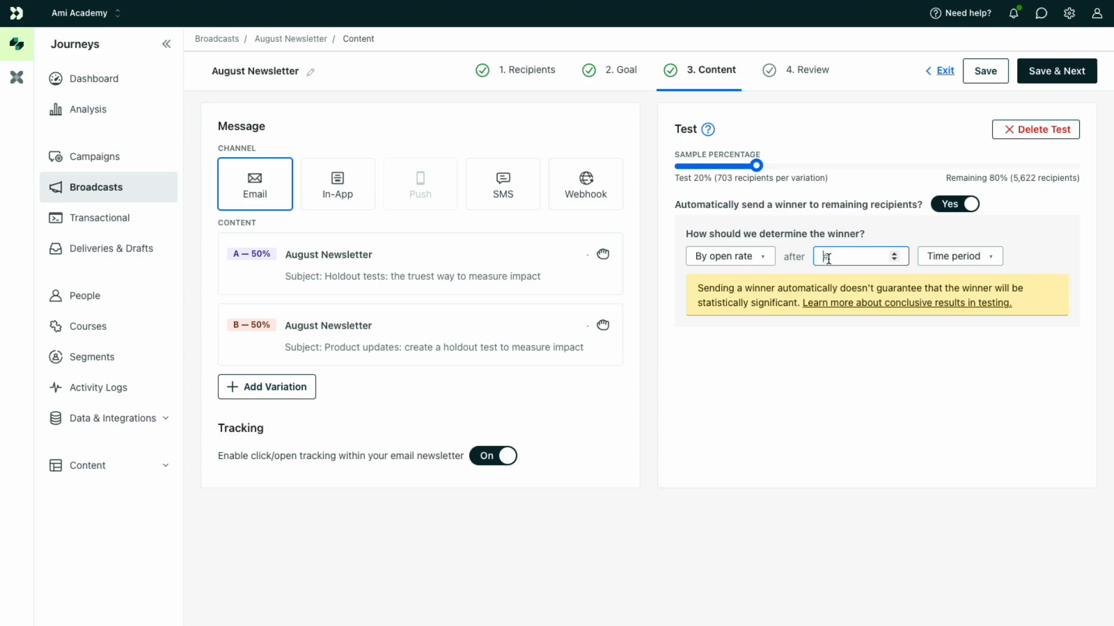
pyautogui.write('1')
pyautogui.click(952, 256)
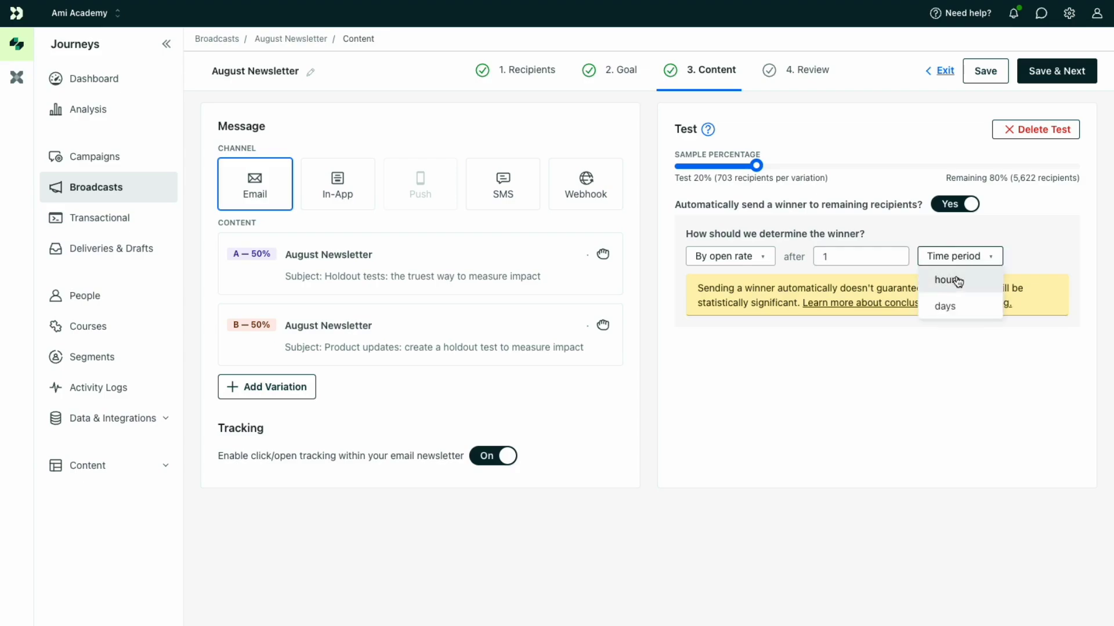
pyautogui.click(951, 306)
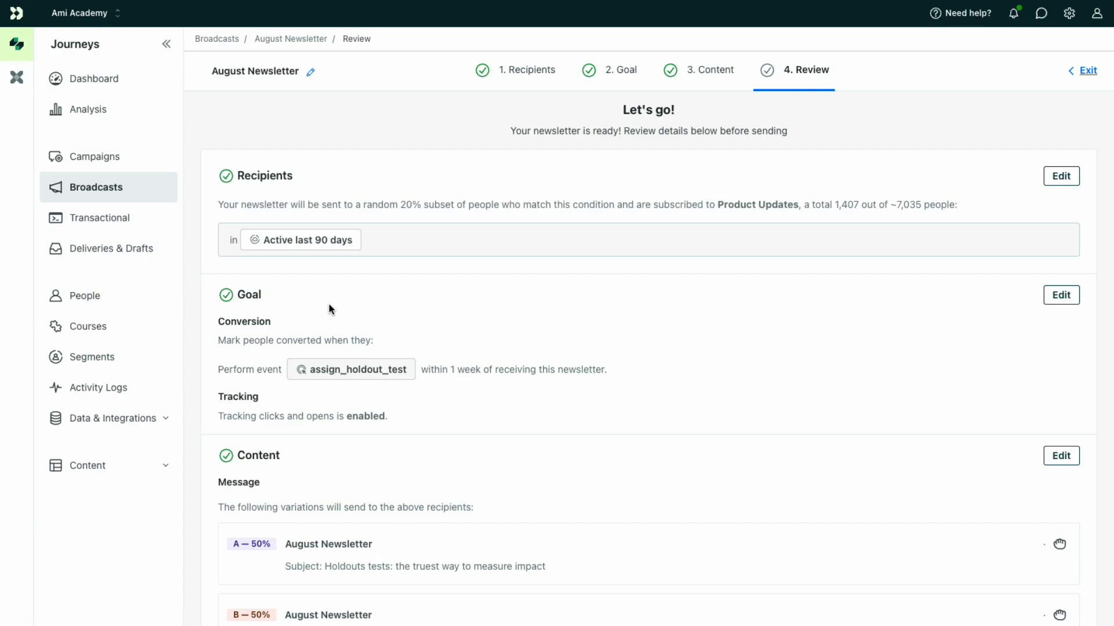
# Scroll the Review summary: two 50/50 variations to 20% of recipients, open-rate winner after 1 day
pyautogui.scroll(-2, 329, 304)
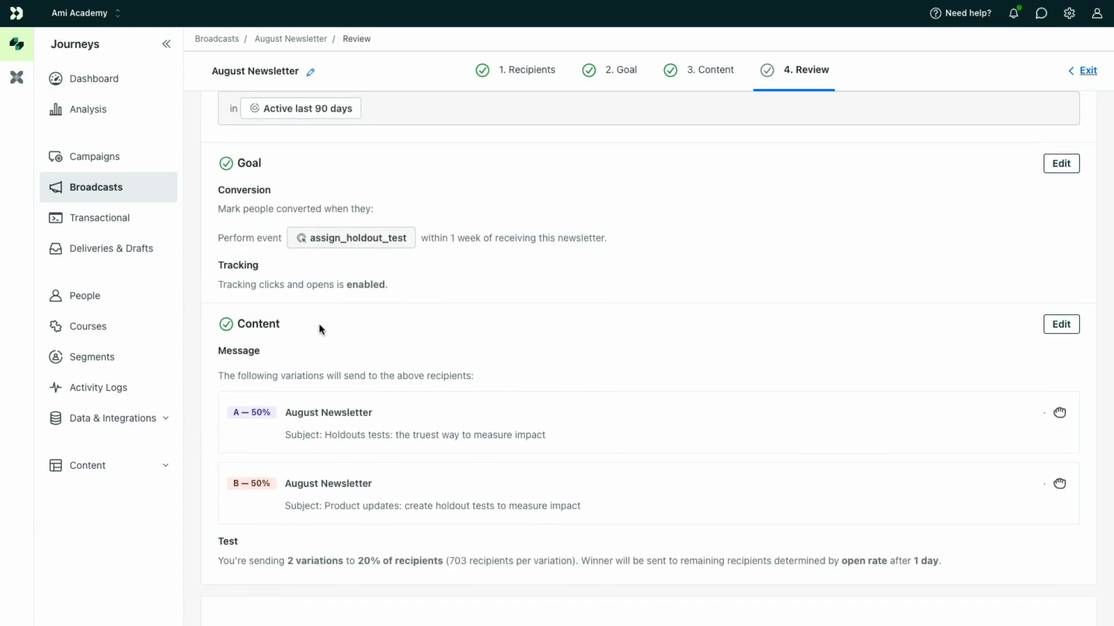
pyautogui.scroll(-3, 319, 325)
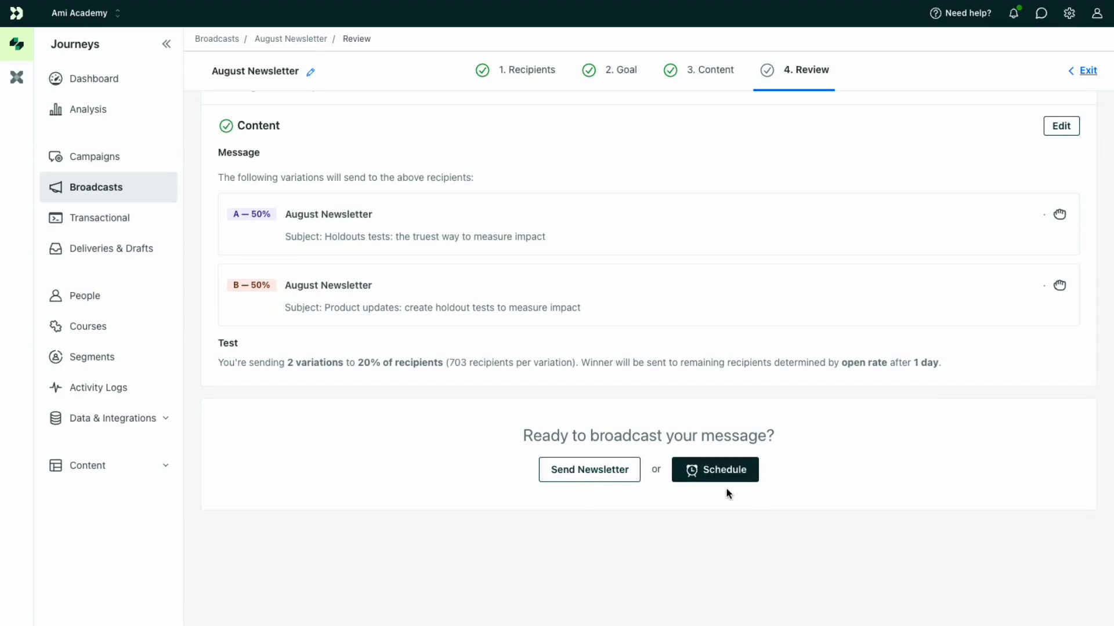
# Send the August Newsletter now and confirm delivery to the 1,407 recipients
pyautogui.click(574, 480)
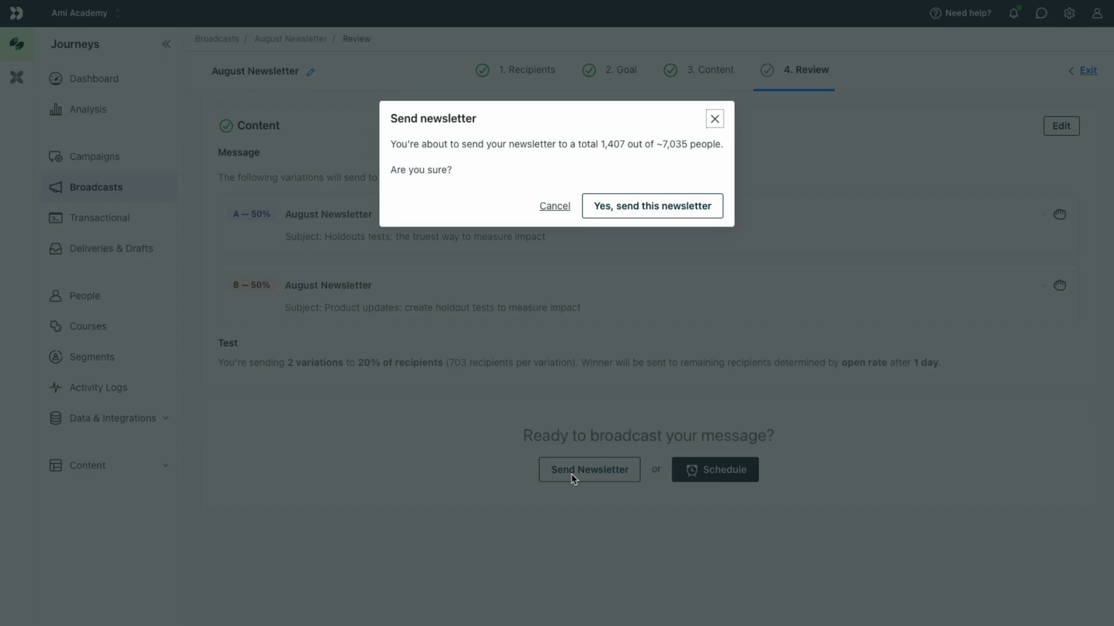
pyautogui.click(677, 207)
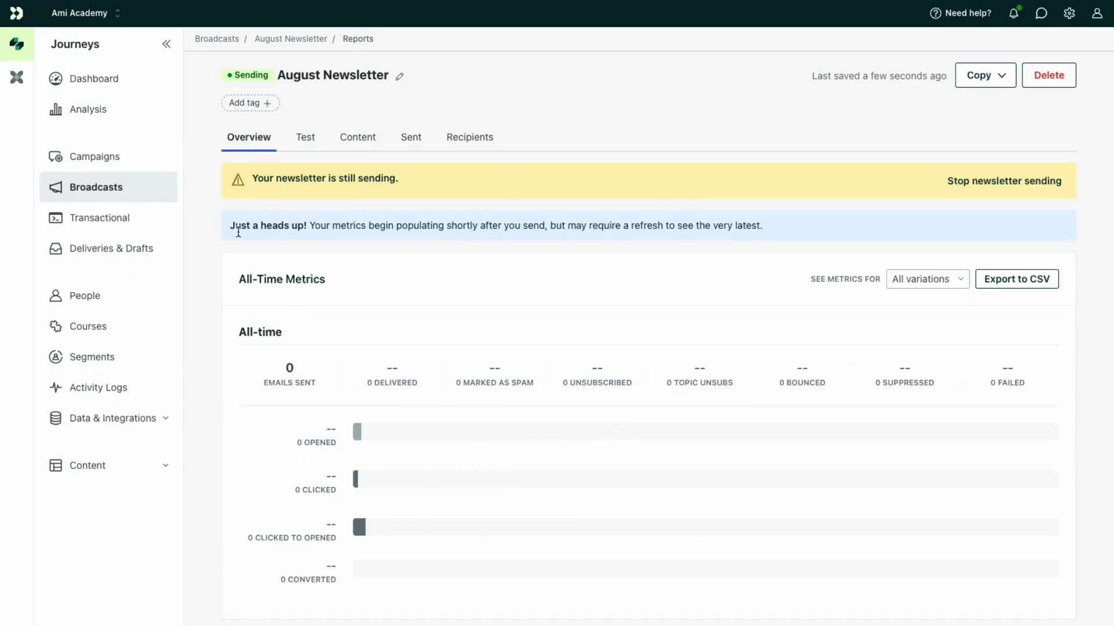